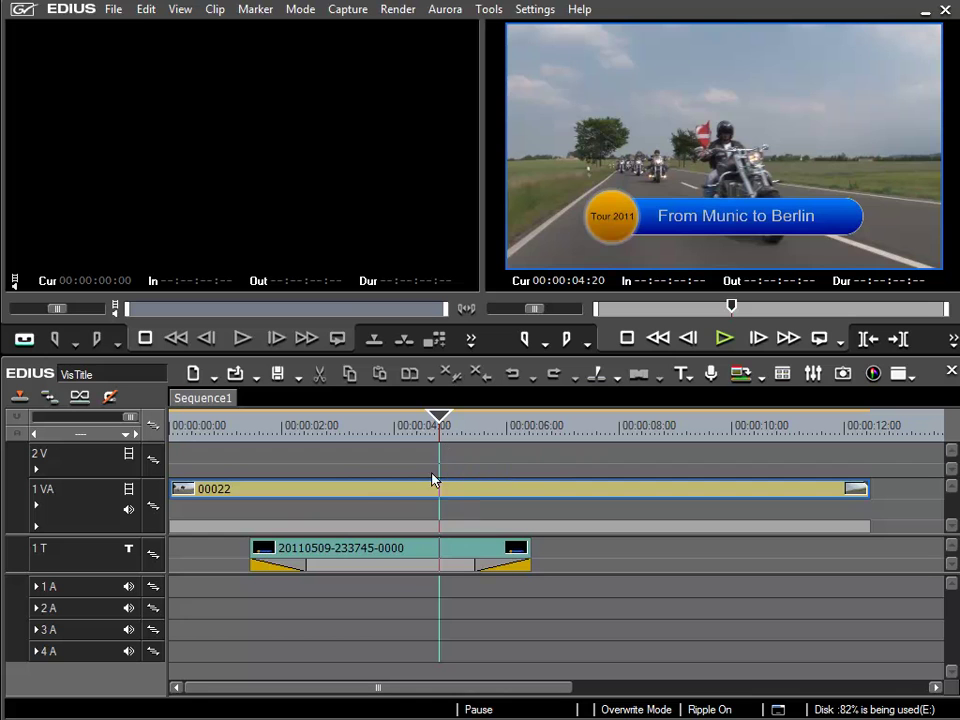
- Trim the end of the 1T title clip back to about 4 seconds
left_click_drag(419, 432, 440, 430)
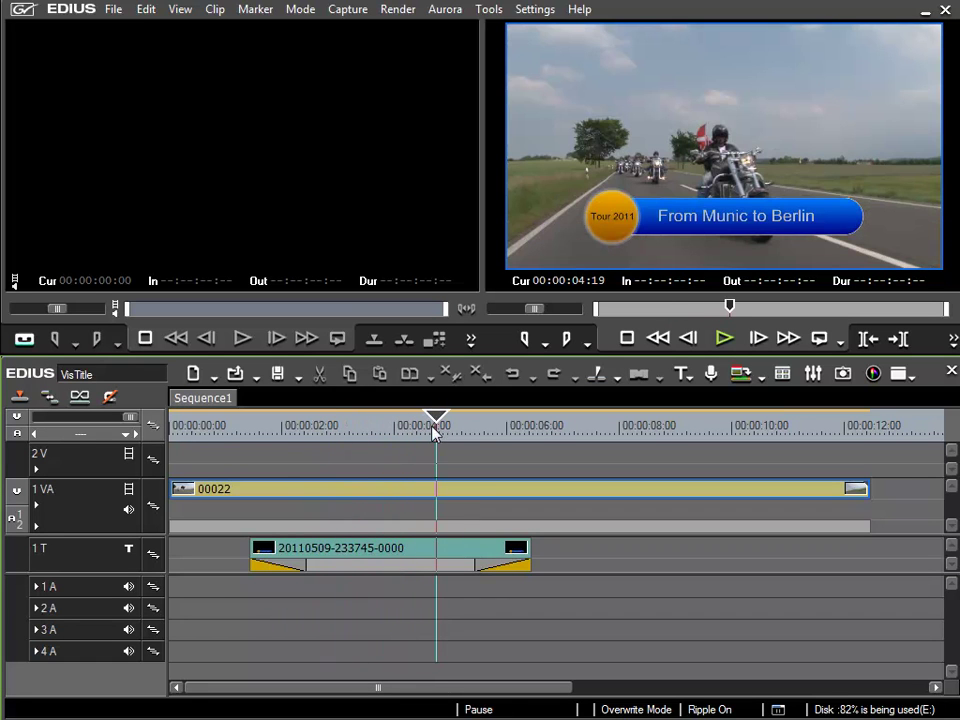
left_click(527, 556)
left_click_drag(527, 556, 431, 556)
- Play from about 3 seconds to confirm the title disappears before 5 seconds
left_click(360, 437)
key("space")
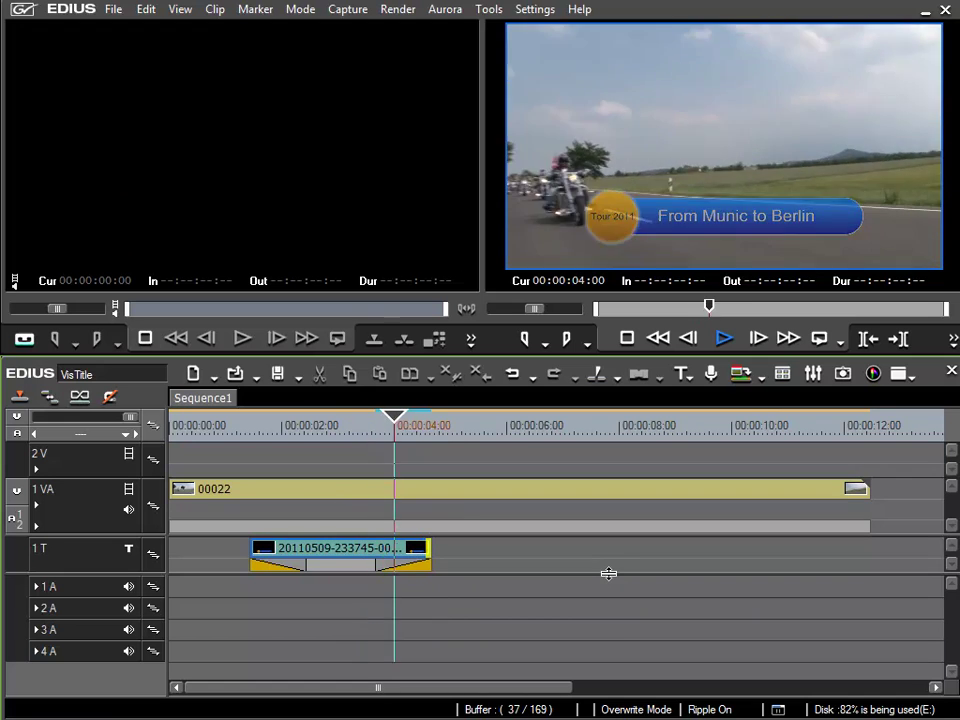
key("space")
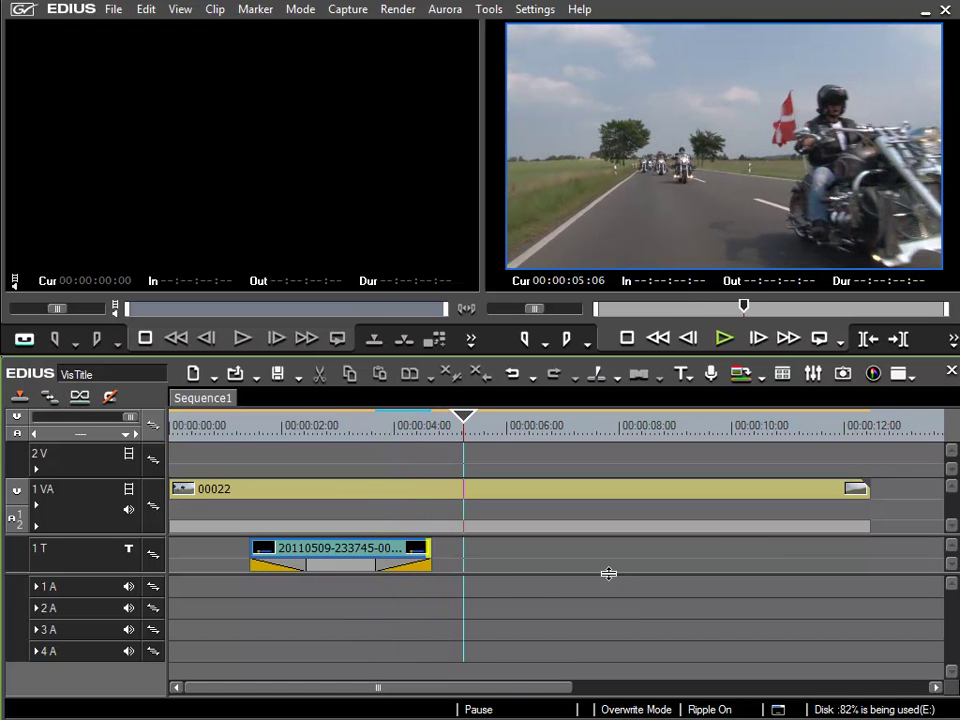
- Apply the News003 layout, with 'Tour 2011' on a red bar above 'From Munic to Berlin', and save it
left_click(333, 553)
double_click(333, 553)
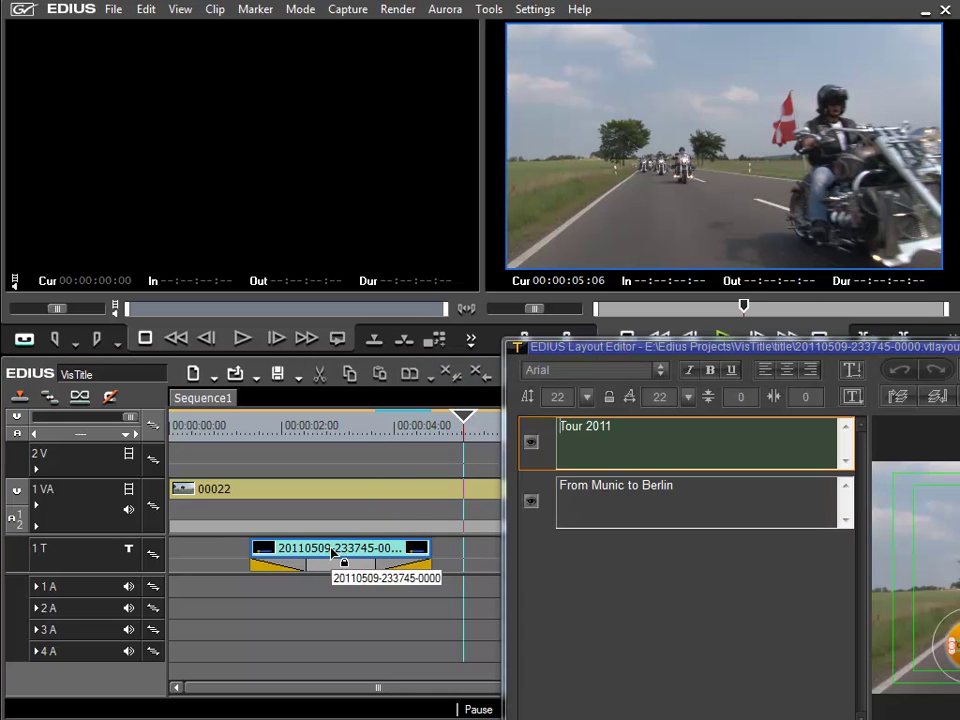
left_click_drag(638, 340, 154, 34)
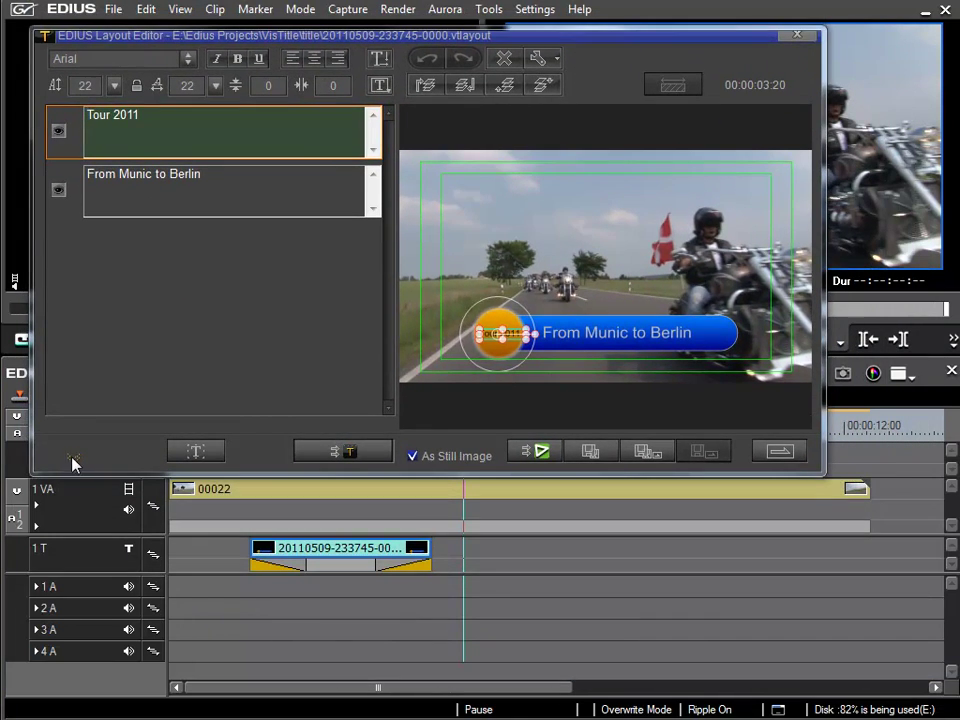
left_click(70, 456)
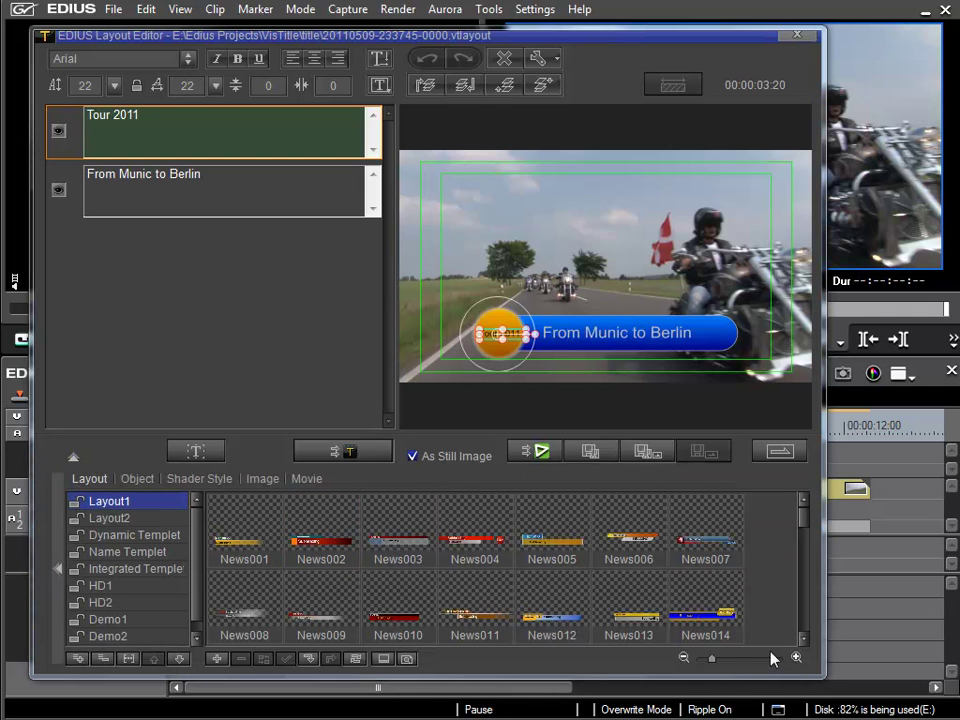
left_click_drag(718, 663, 759, 663)
double_click(594, 570)
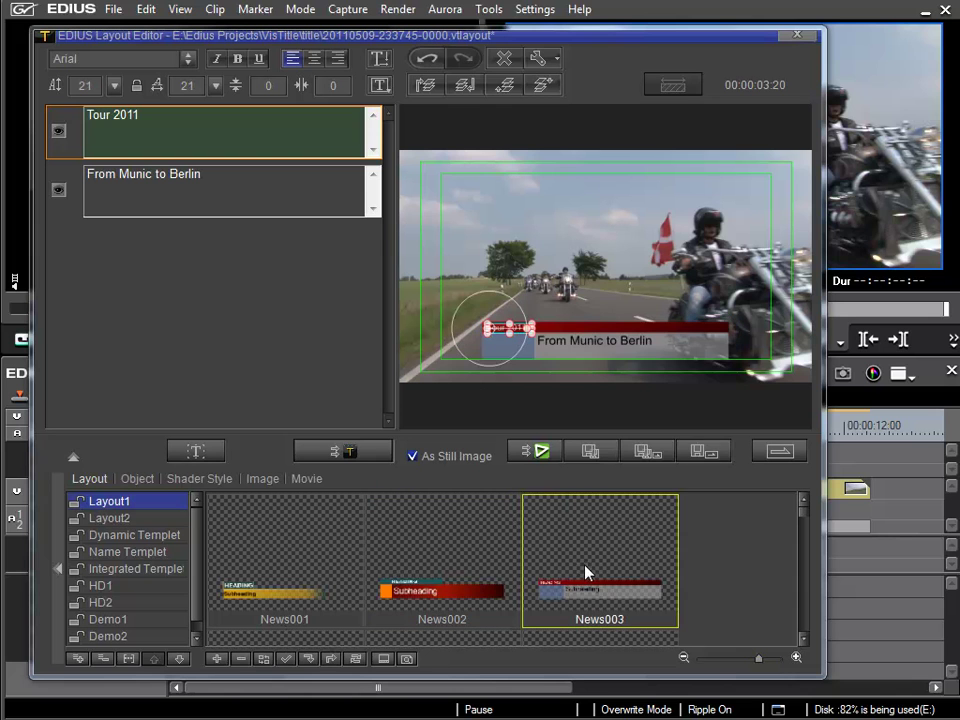
left_click(703, 452)
mouse_move(360, 428)
left_mouse_down()
mouse_move(254, 432)
mouse_move(410, 432)
mouse_move(358, 440)
mouse_move(345, 430)
left_mouse_up()
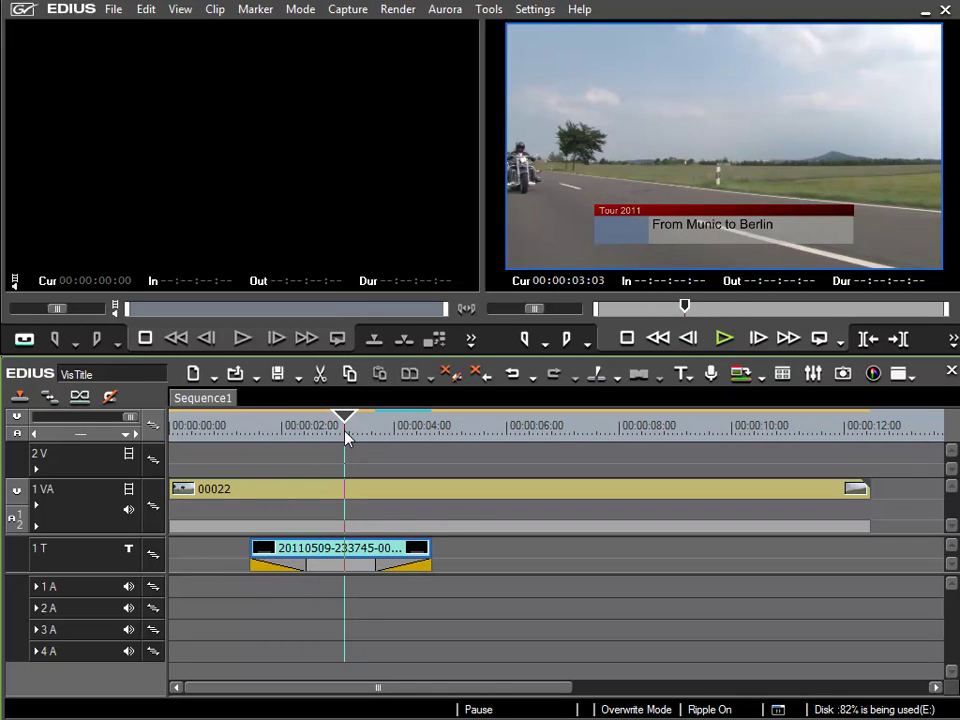
- Reopen the title and apply Dynamic004 from the Dynamic Templet layouts
double_click(327, 549)
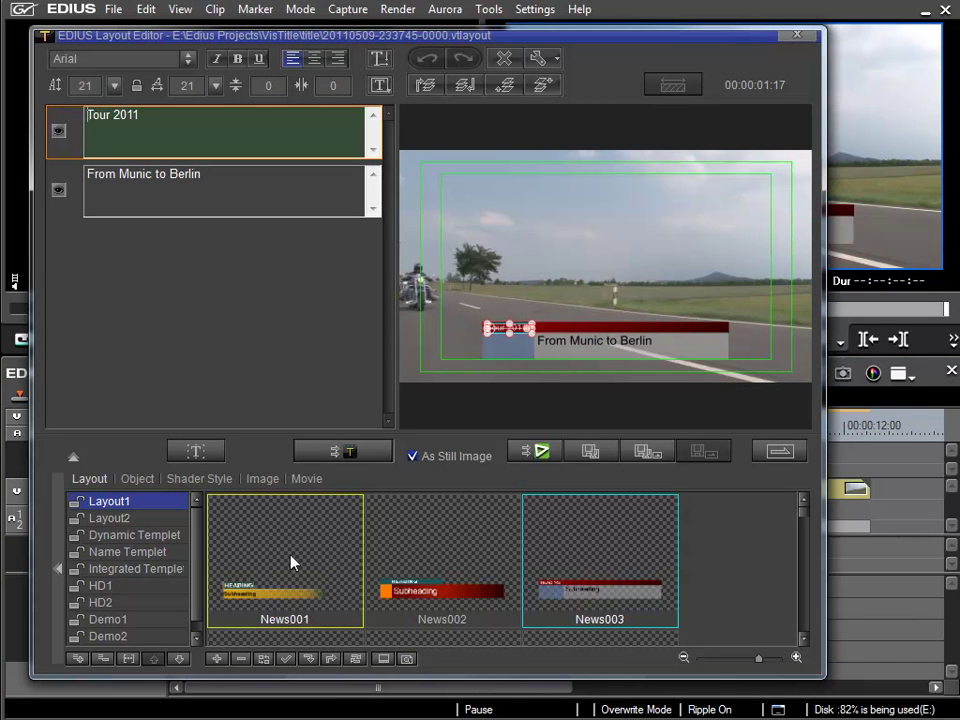
left_click(130, 536)
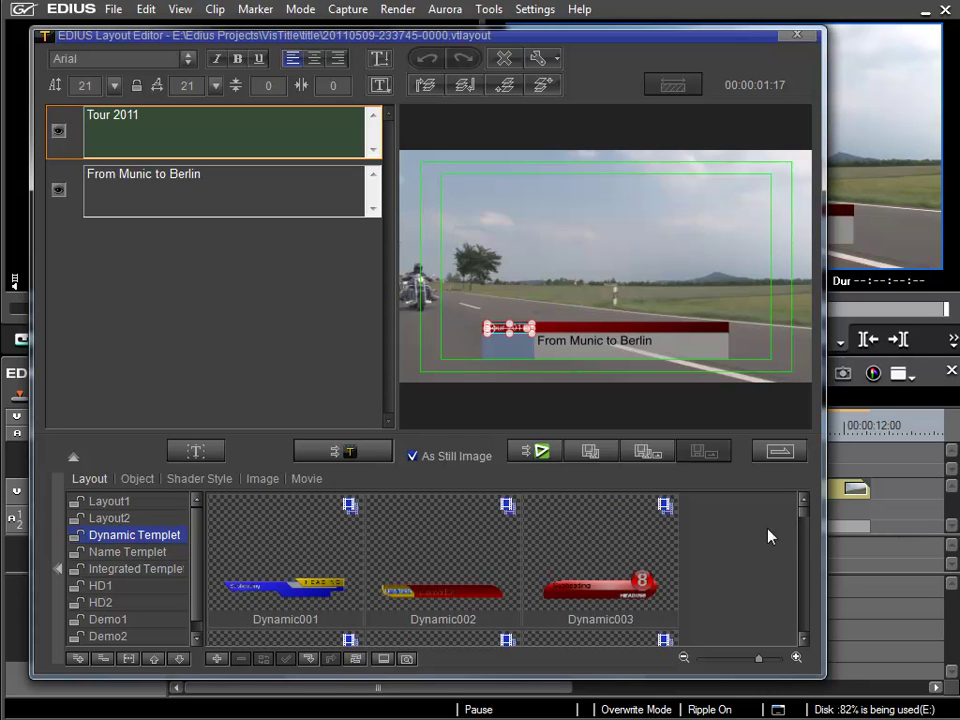
scroll(803, 521, "down", 2)
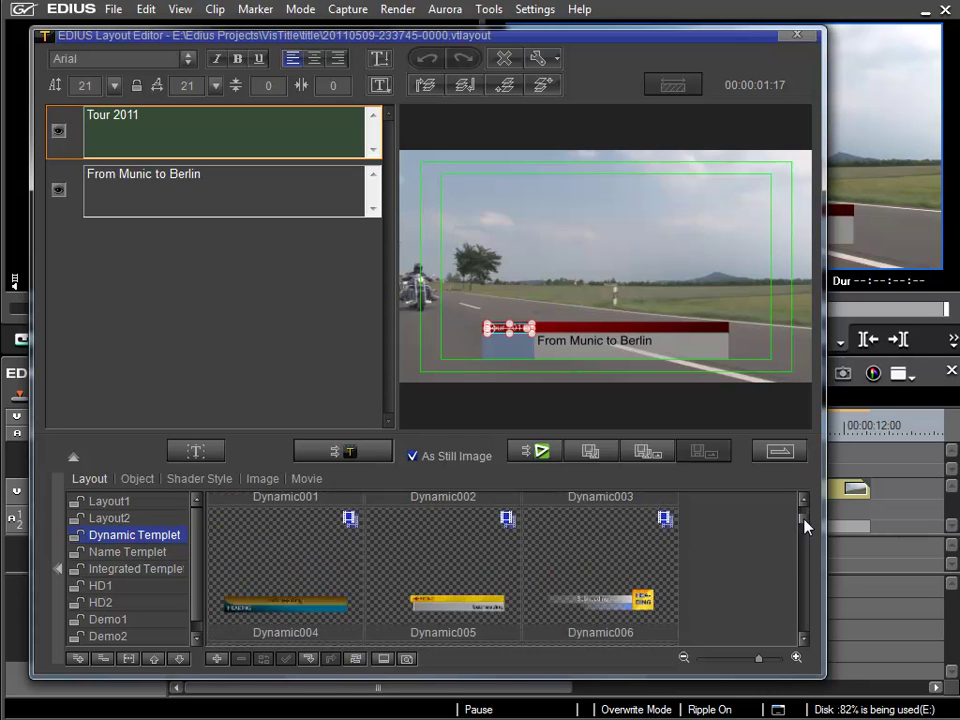
double_click(304, 561)
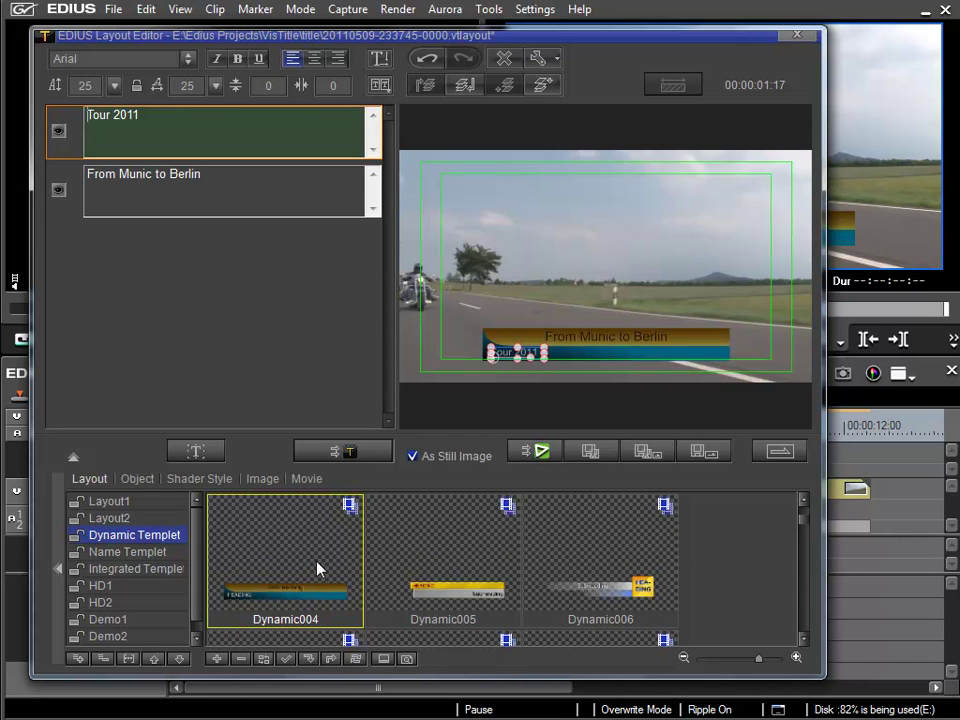
- Save the Dynamic004 title and play the sequence from about 1.5 seconds
left_click(714, 458)
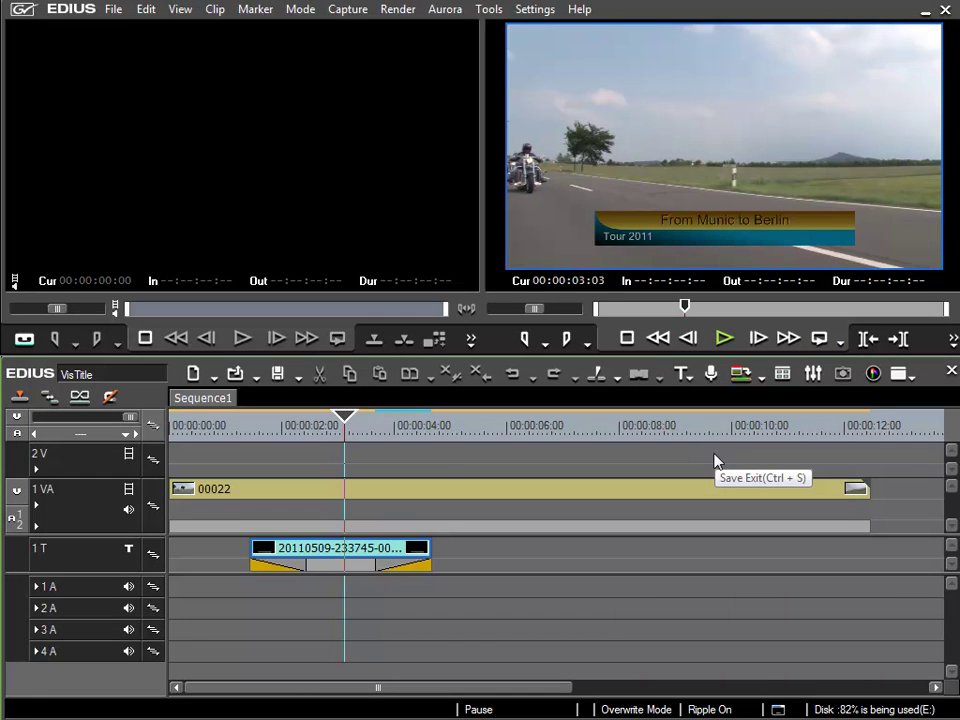
left_click(256, 426)
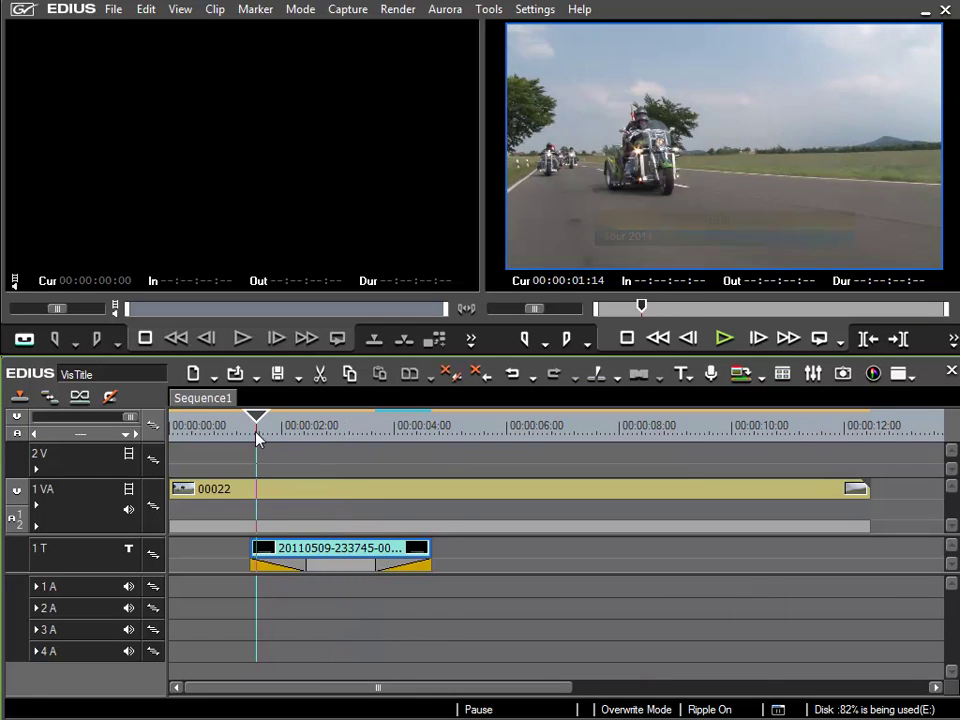
key("space")
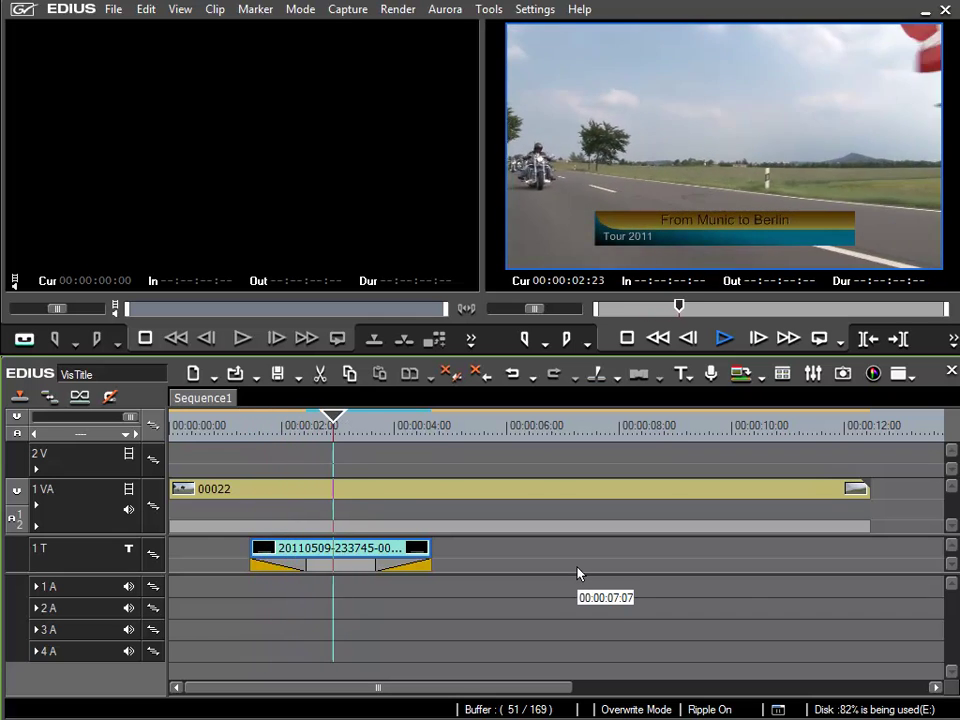
key("space")
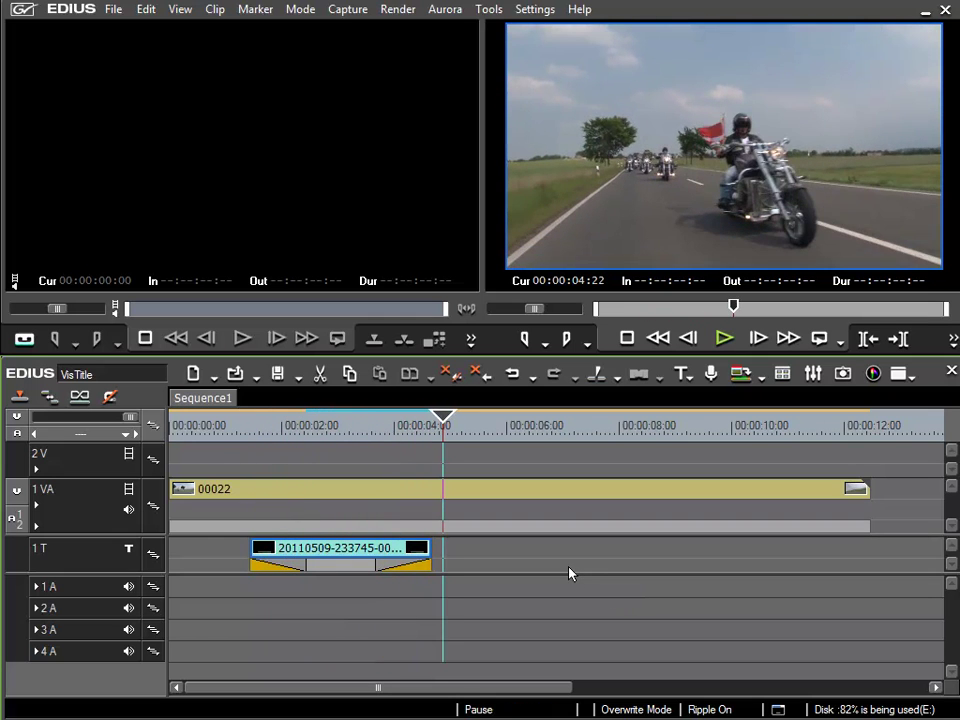
- Scrub through the title around 2–3 seconds to inspect it over the motorcycle footage
left_click_drag(330, 426, 336, 454)
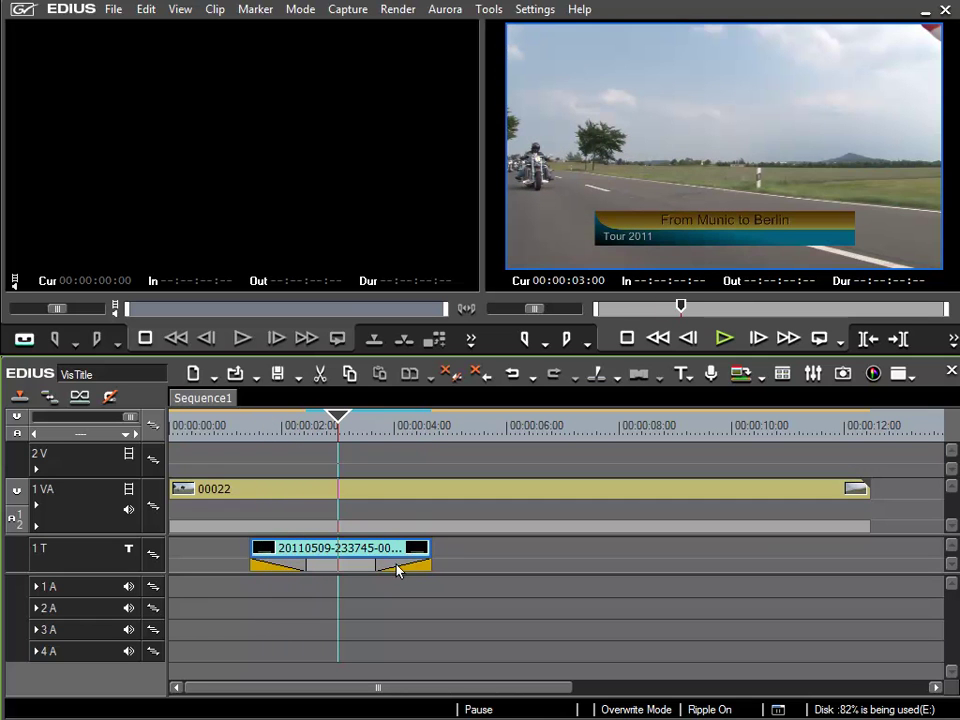
left_click(266, 568)
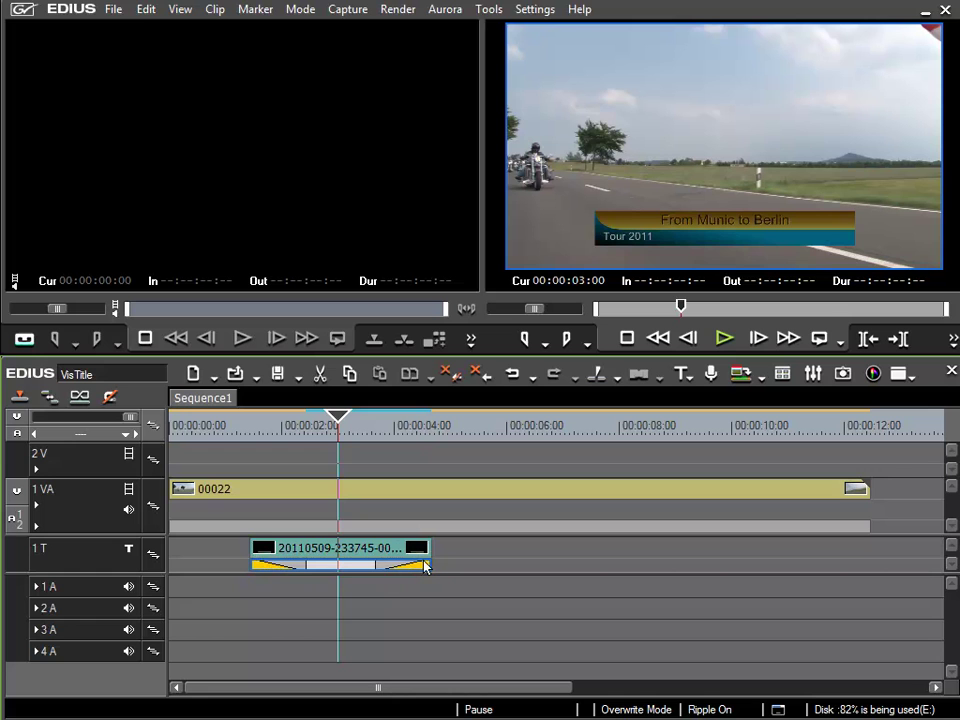
mouse_move(334, 424)
left_mouse_down()
mouse_move(294, 424)
mouse_move(335, 445)
left_mouse_up()
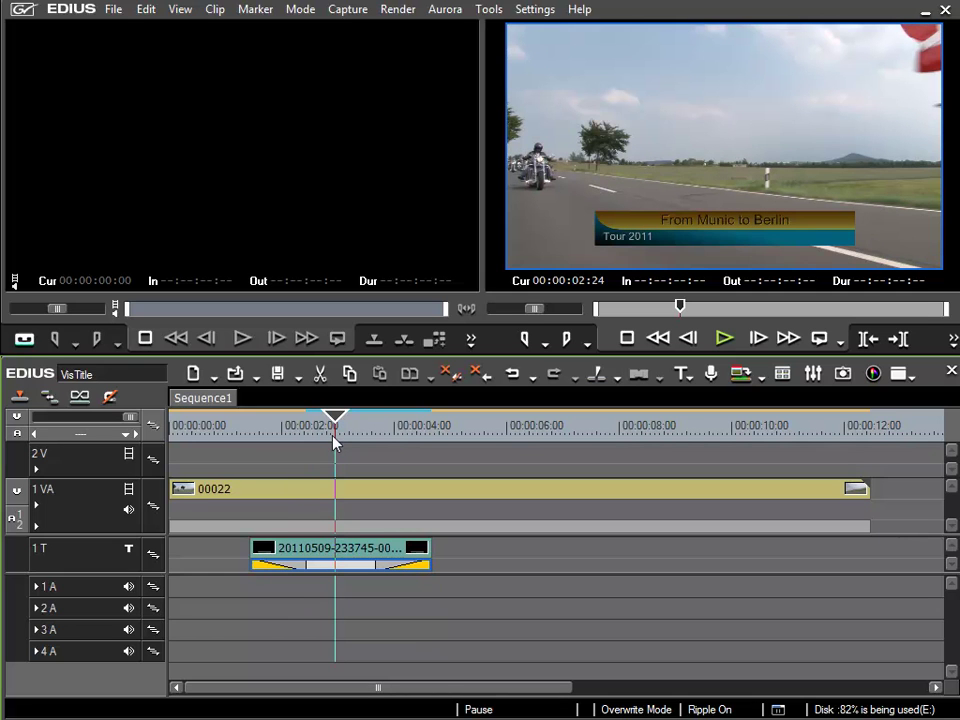
- Uncheck As Still Image so the Dynamic004 title animates, save it, and rewind before it
double_click(370, 553)
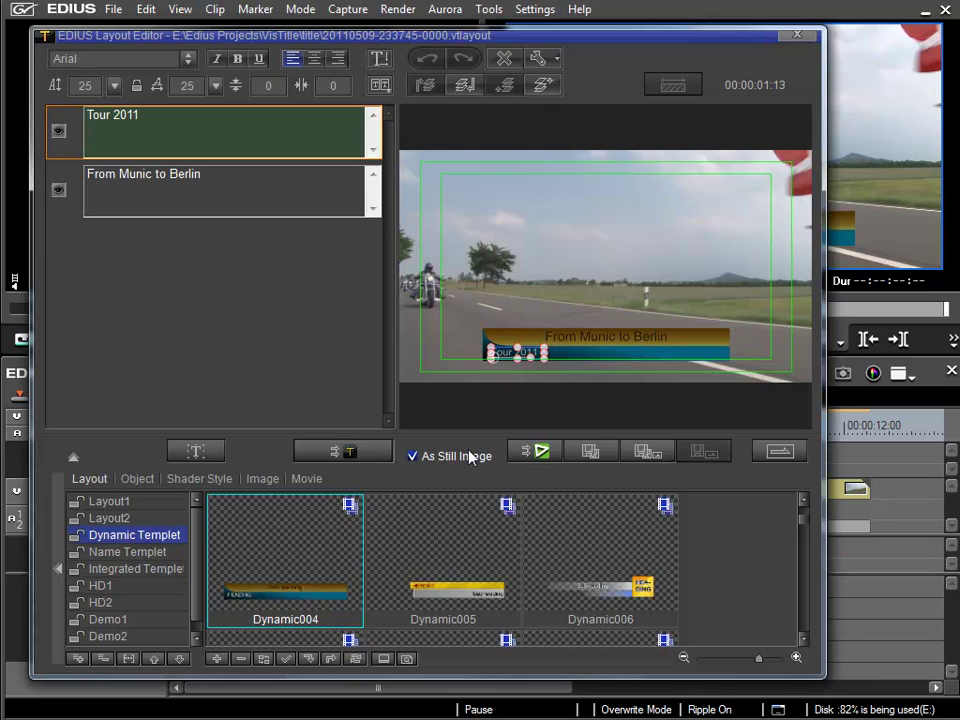
left_click(413, 456)
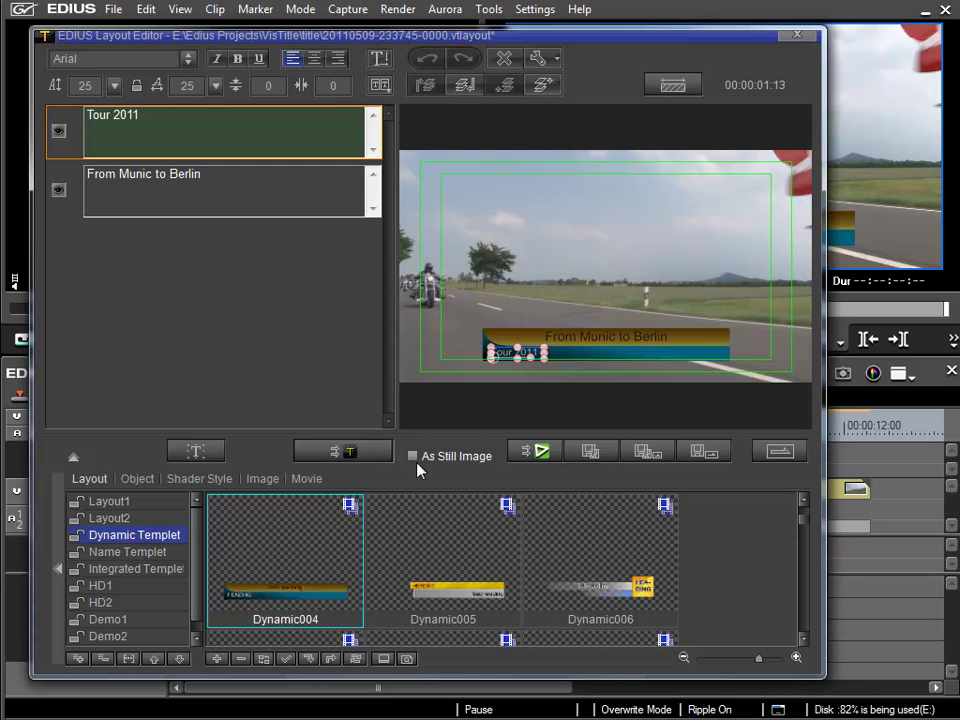
left_click(705, 452)
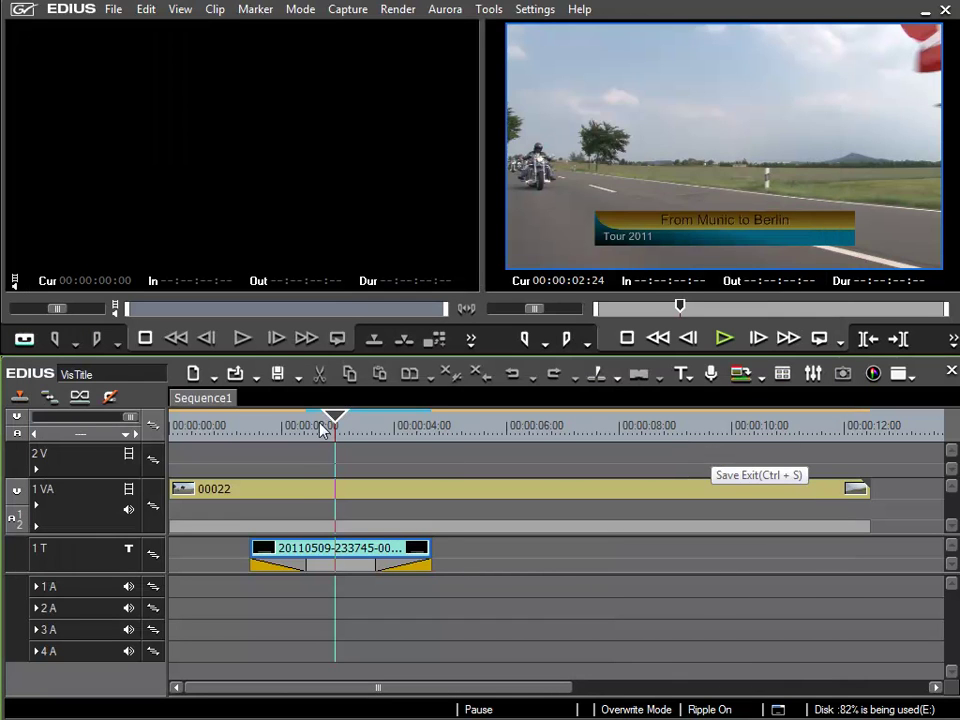
left_click_drag(322, 428, 245, 450)
key("space")
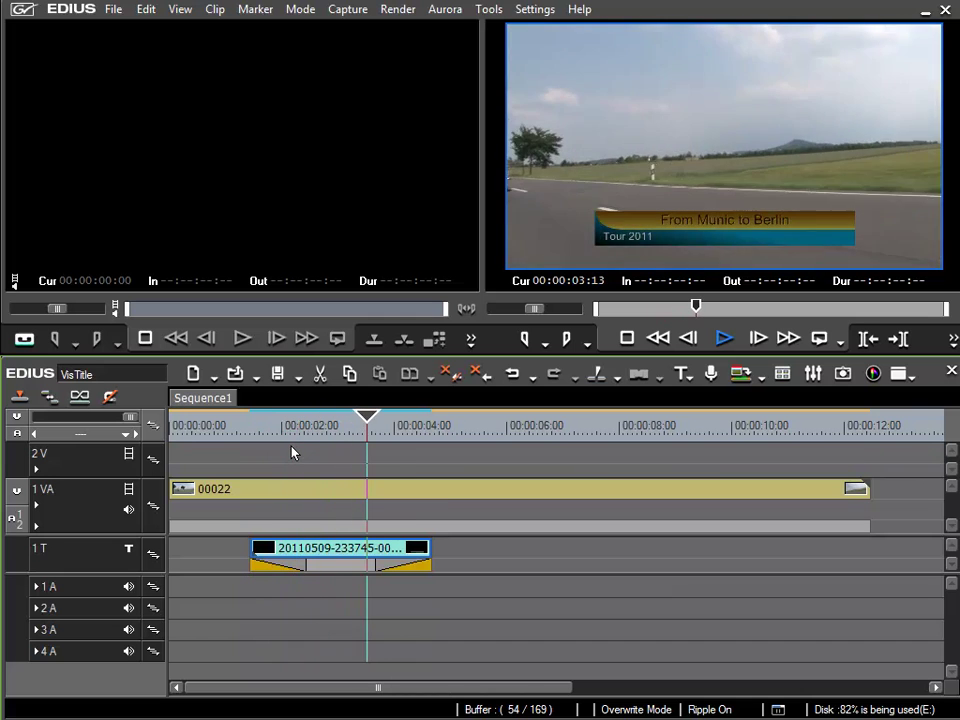
key("space")
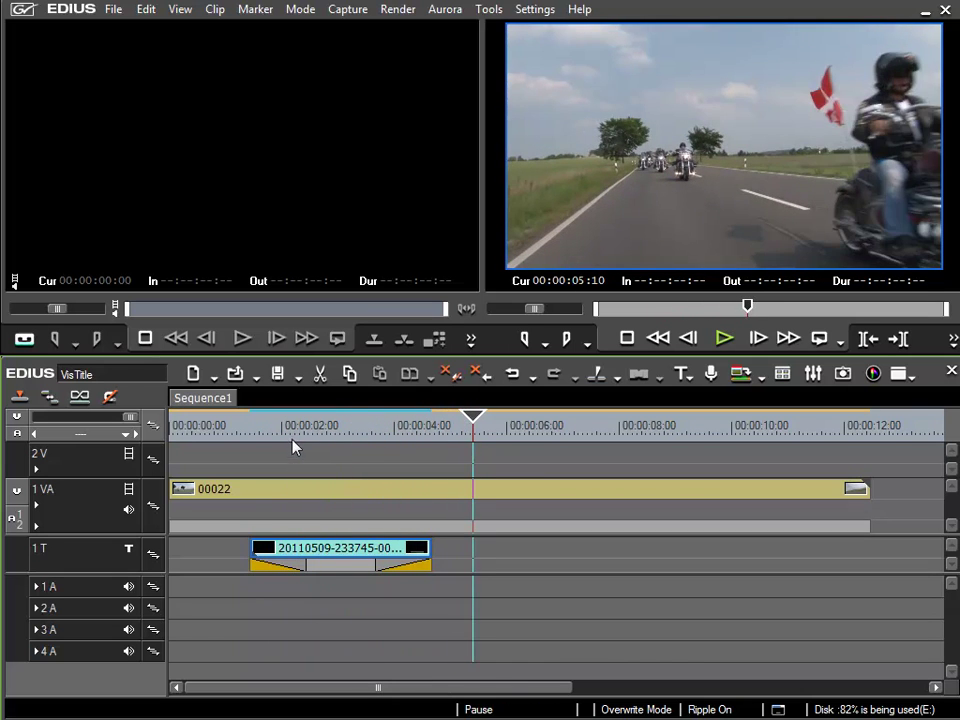
left_click_drag(379, 439, 329, 452)
left_click(280, 568)
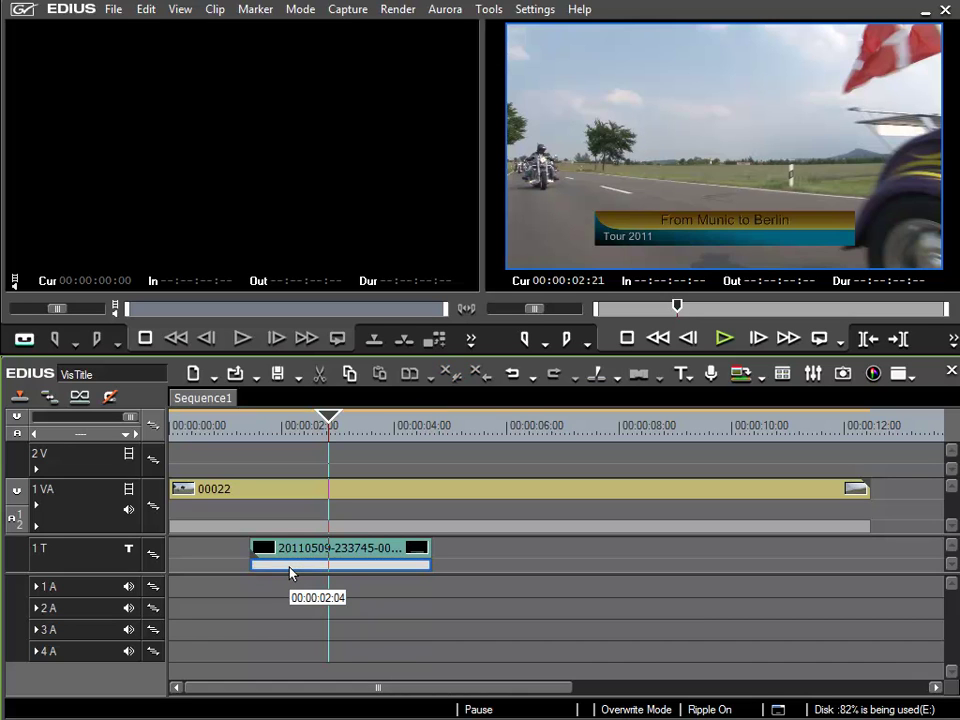
left_click(249, 426)
key("space")
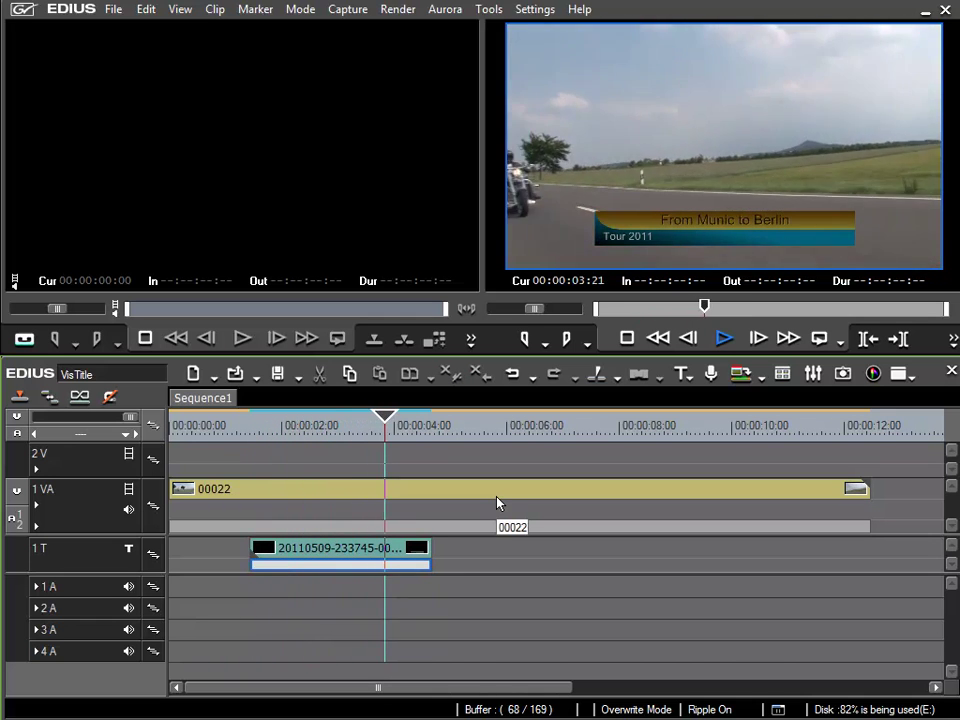
key("space")
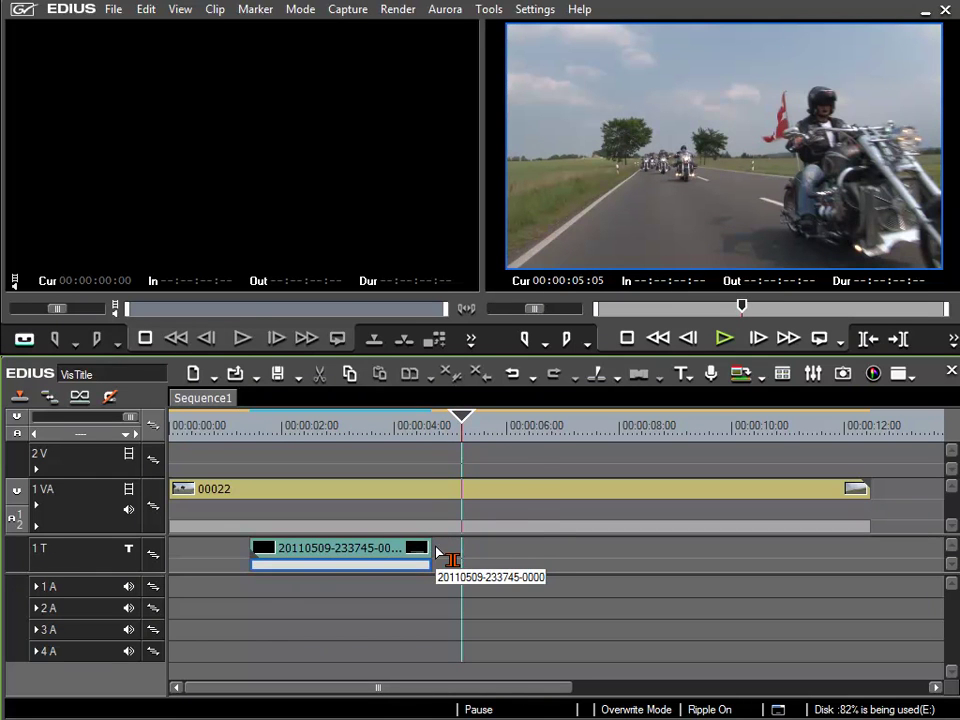
left_click(426, 435)
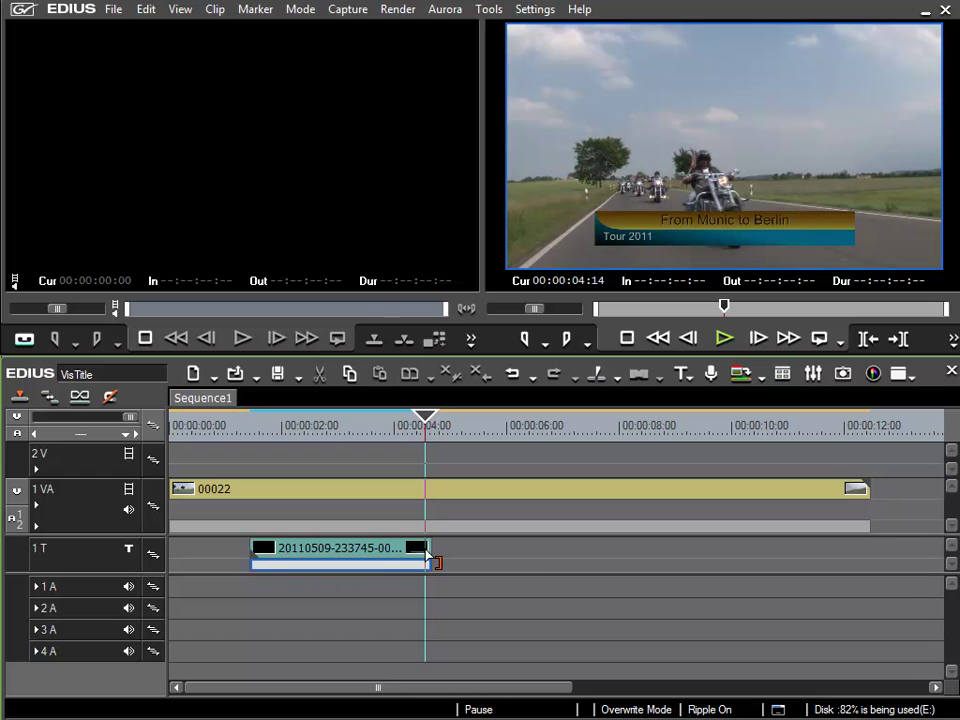
- Lengthen the 1T title clip by about three seconds and play it from its start
left_click_drag(430, 556, 757, 556)
key("Page_Up")
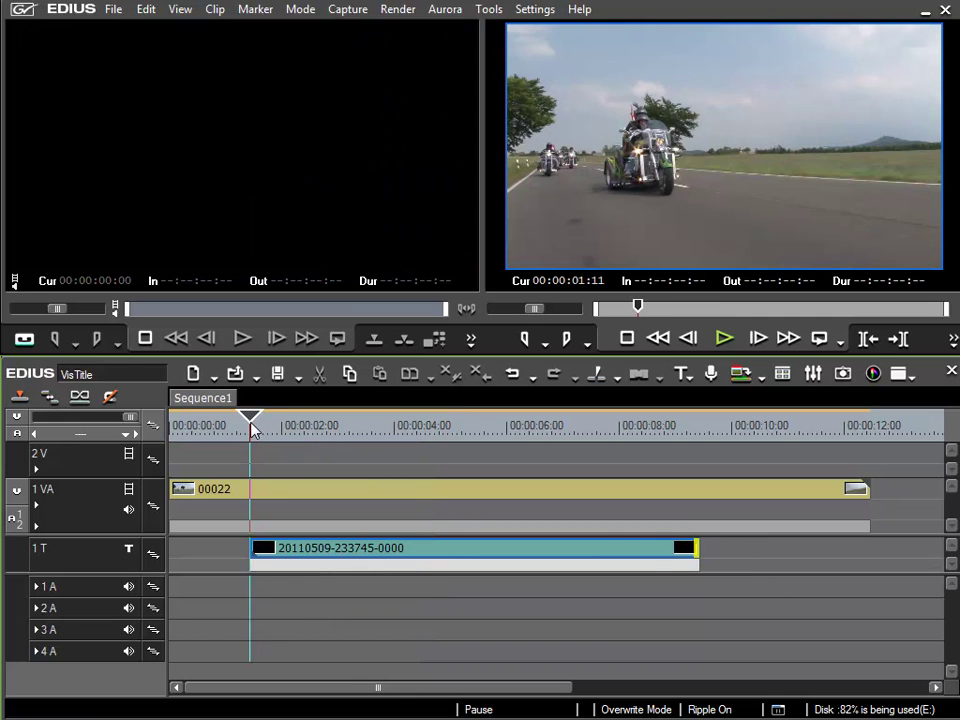
key("space")
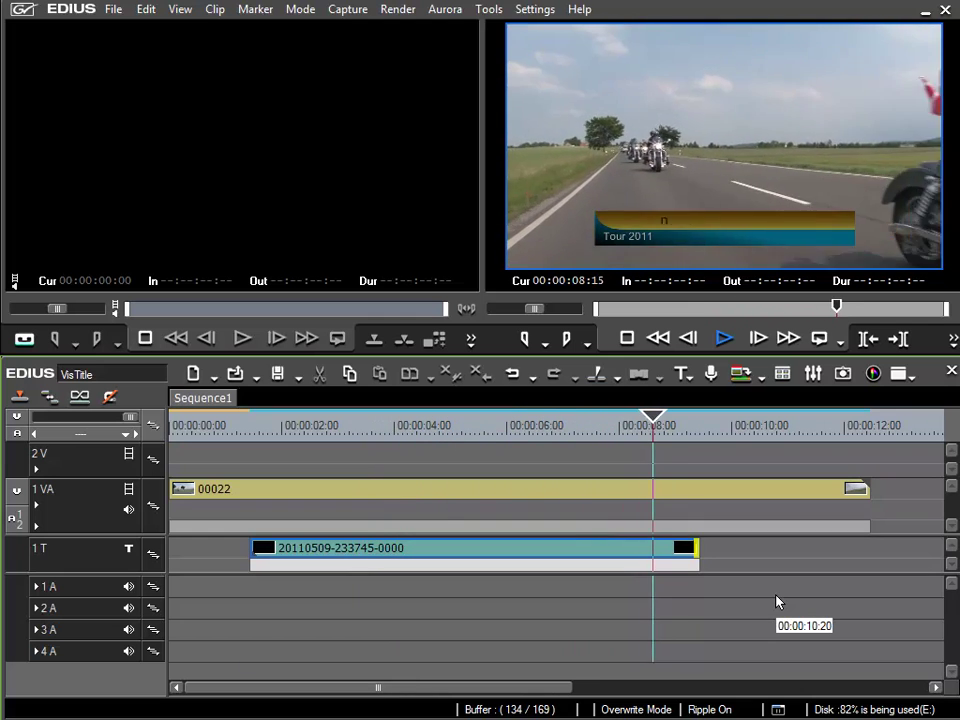
key("space")
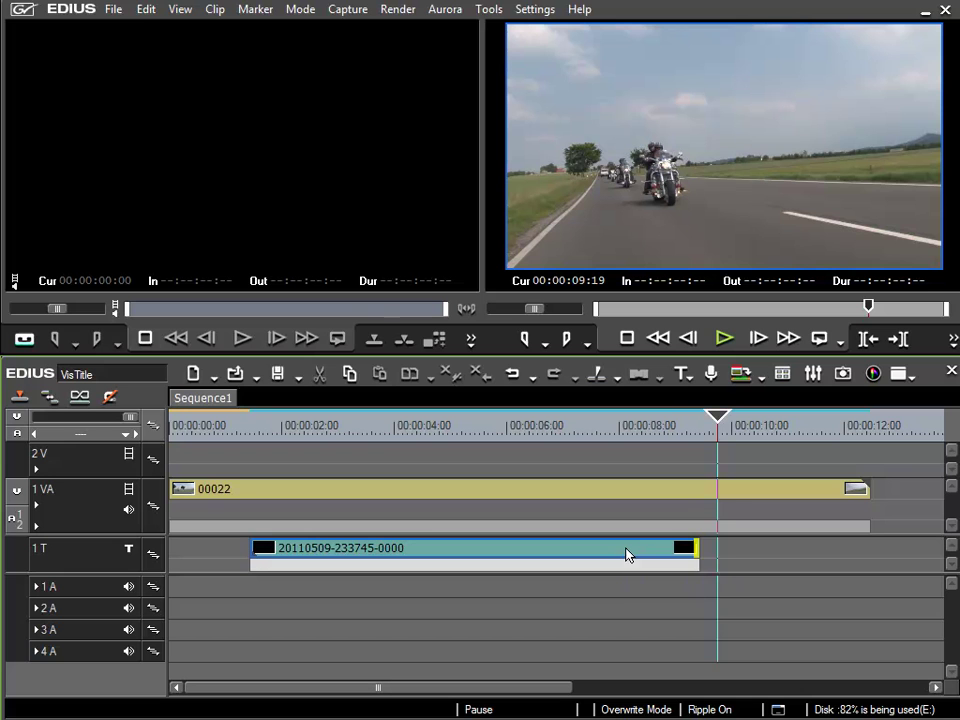
- Fine-tune the title clip's end: trim it back, then extend it by five frames
left_click_drag(703, 566, 566, 560)
mouse_move(536, 416)
left_mouse_down()
mouse_move(568, 430)
mouse_move(549, 425)
left_mouse_up()
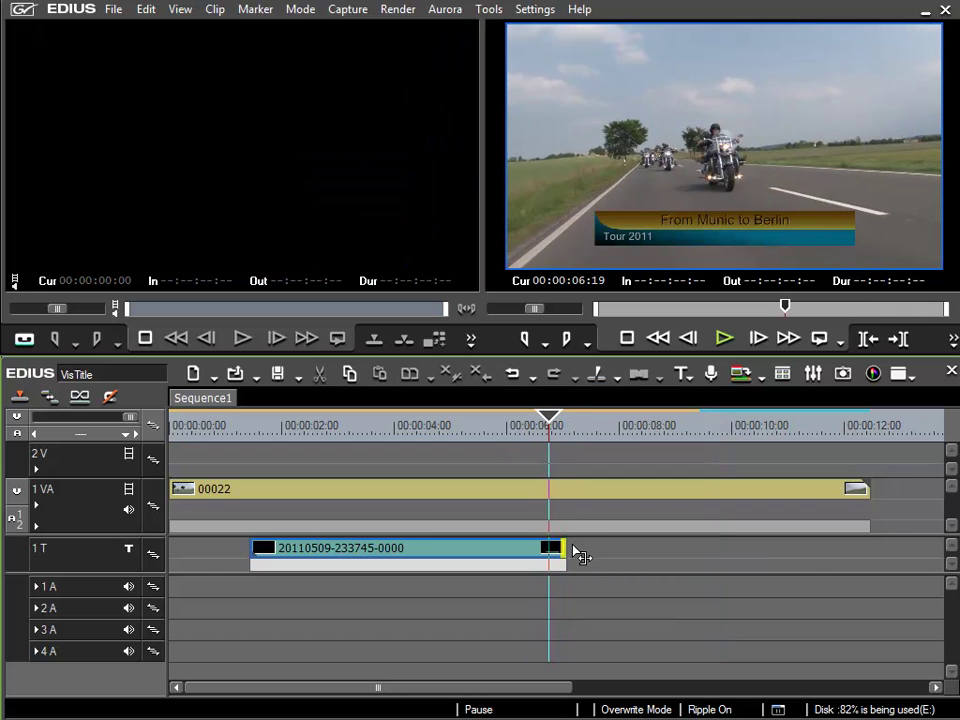
left_click_drag(568, 554, 720, 557)
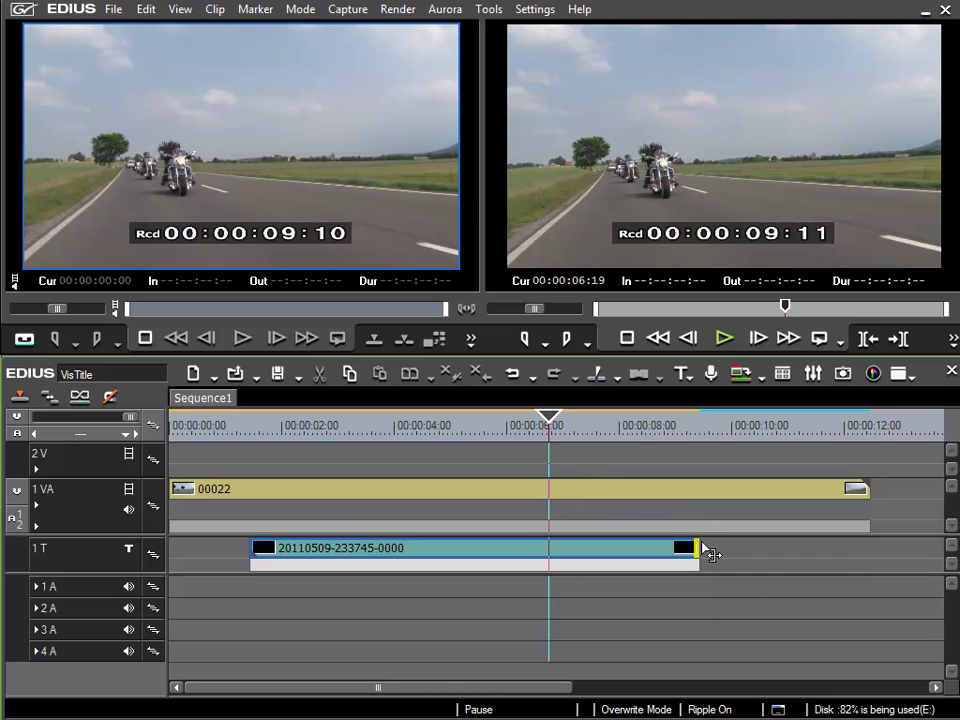
left_click_drag(708, 553, 735, 553)
- Check where the animation ends, set the title duration to 00:00:09:07, and save
double_click(418, 549)
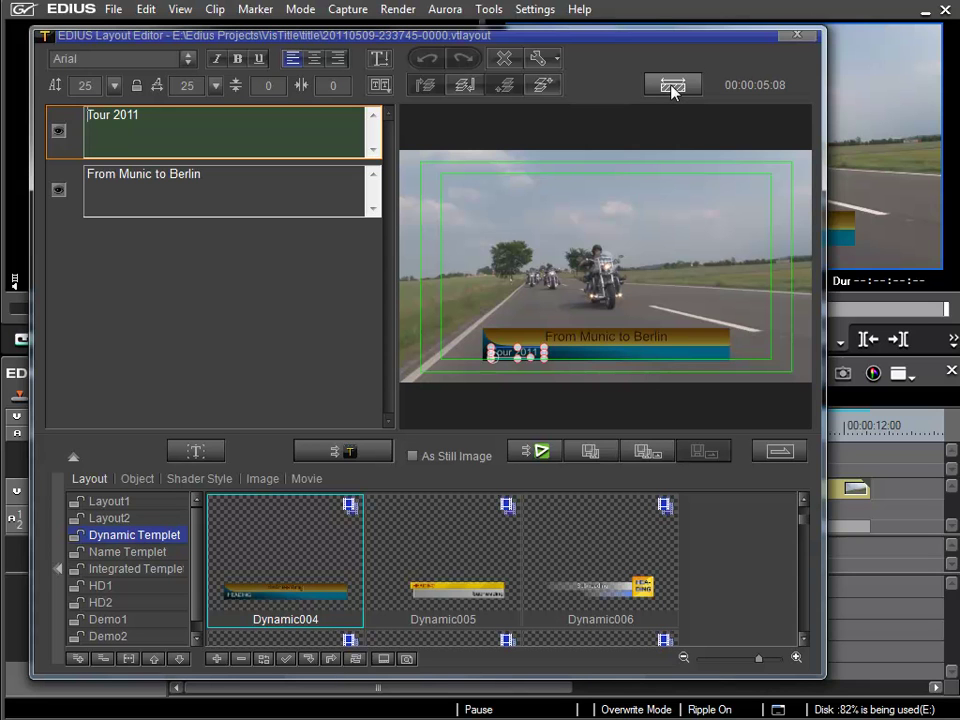
left_click_drag(568, 40, 673, 606)
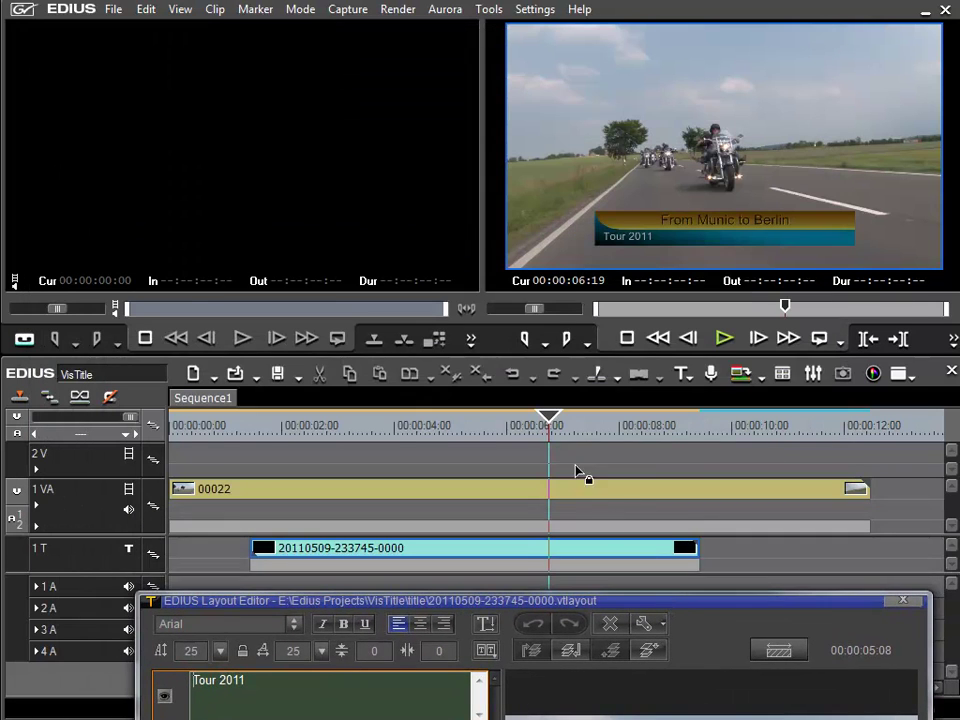
left_click_drag(558, 428, 773, 432)
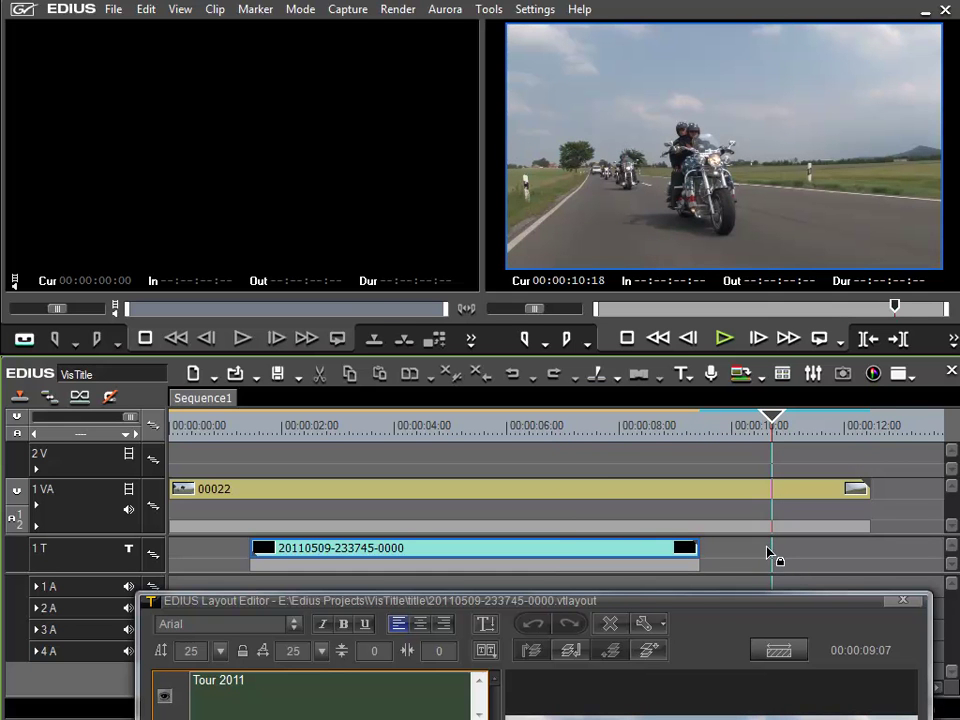
left_click_drag(707, 604, 605, 66)
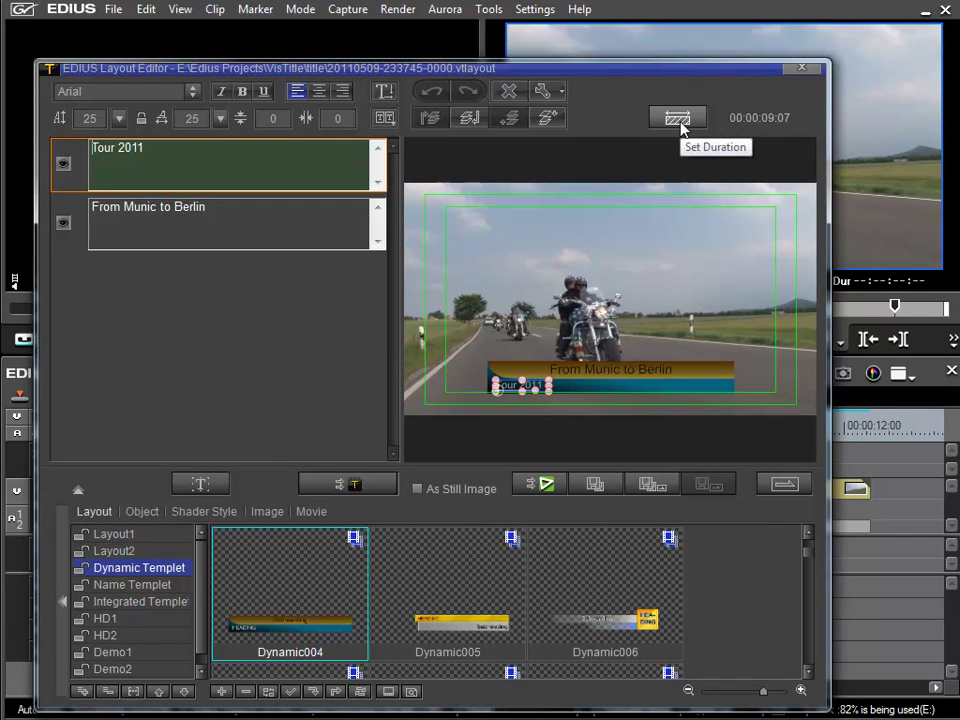
left_click(680, 127)
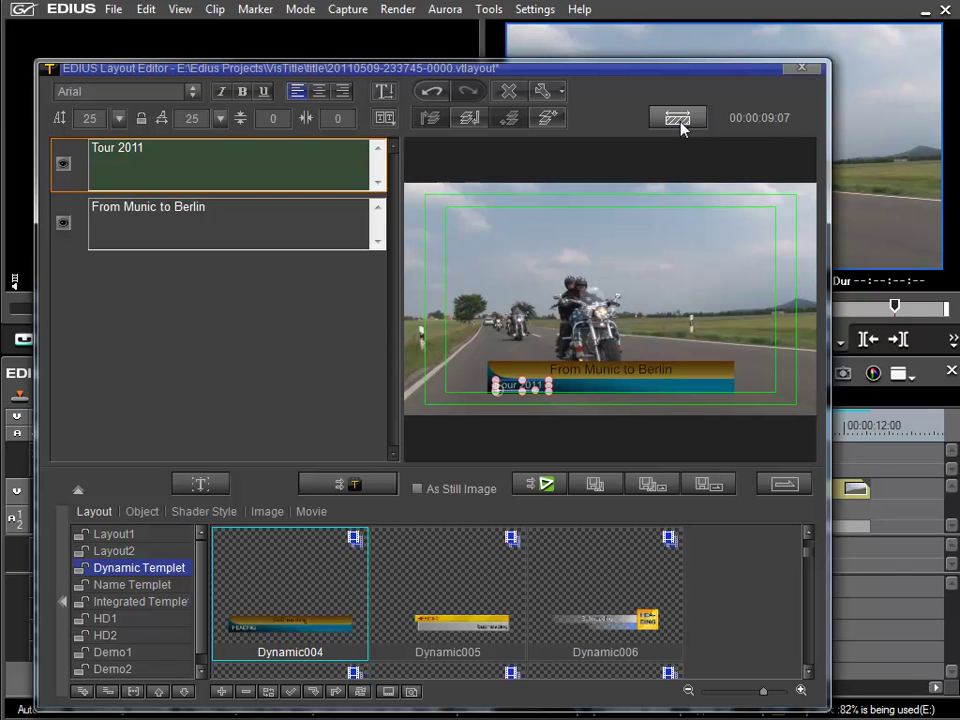
left_click(706, 484)
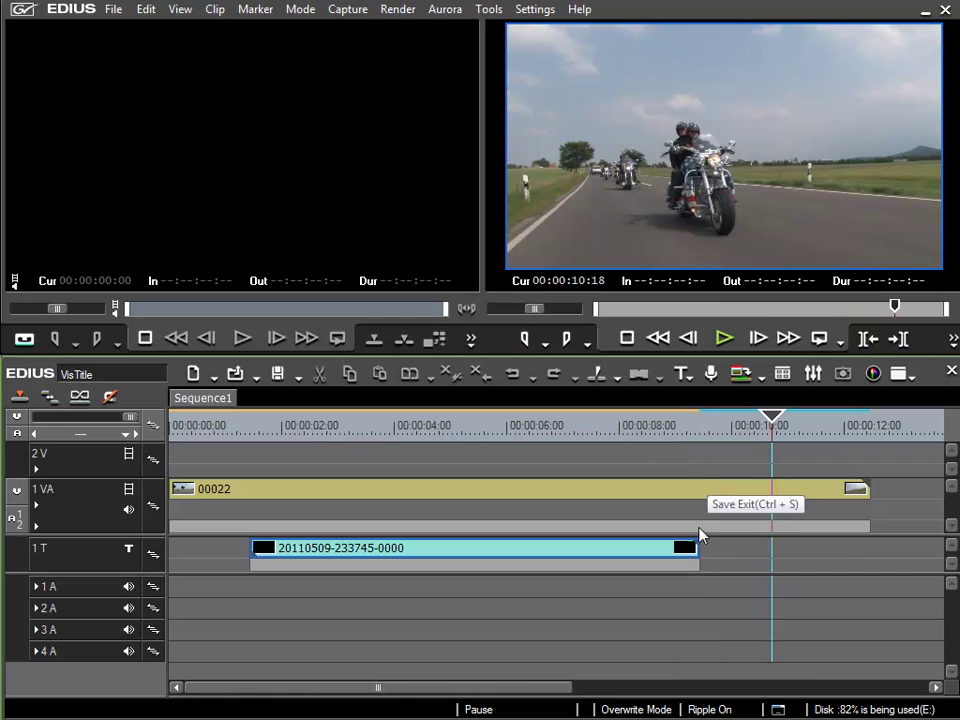
- Extend the title clip's out point 24 frames to 00:00:10:18 and scrub to check the ending
left_click_drag(700, 560, 776, 560)
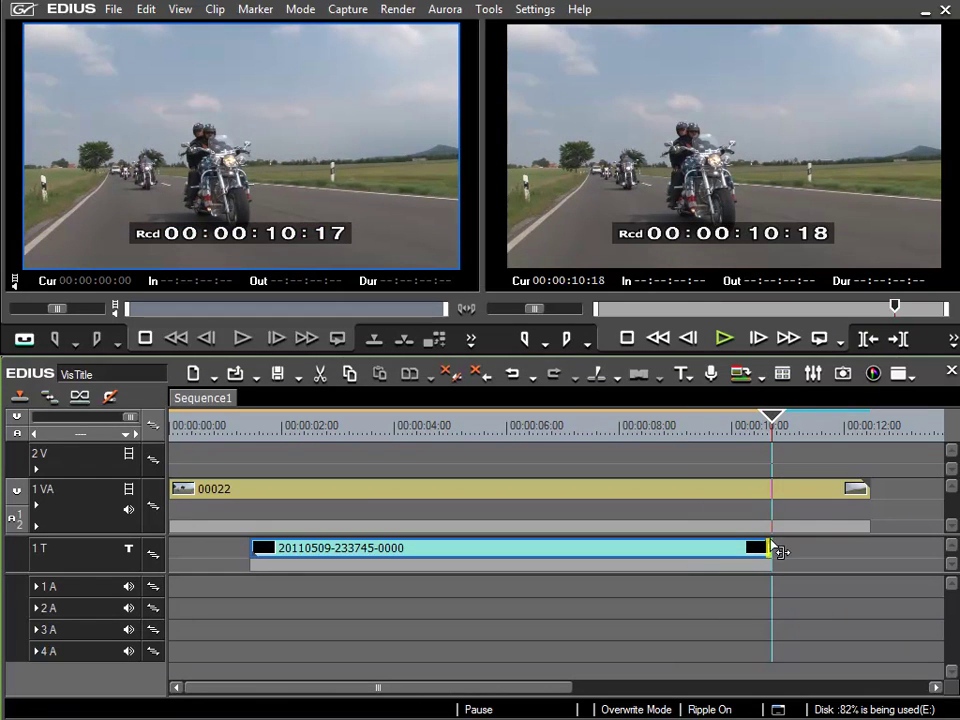
mouse_move(692, 437)
left_mouse_down()
mouse_move(756, 443)
mouse_move(707, 449)
left_mouse_up()
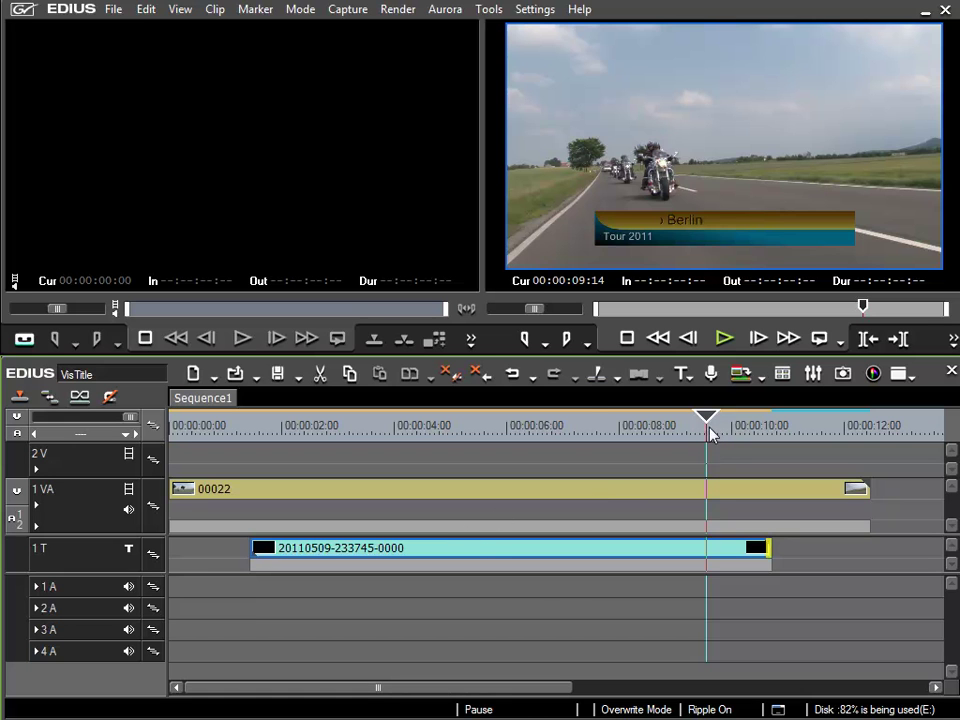
left_click_drag(707, 432, 522, 441)
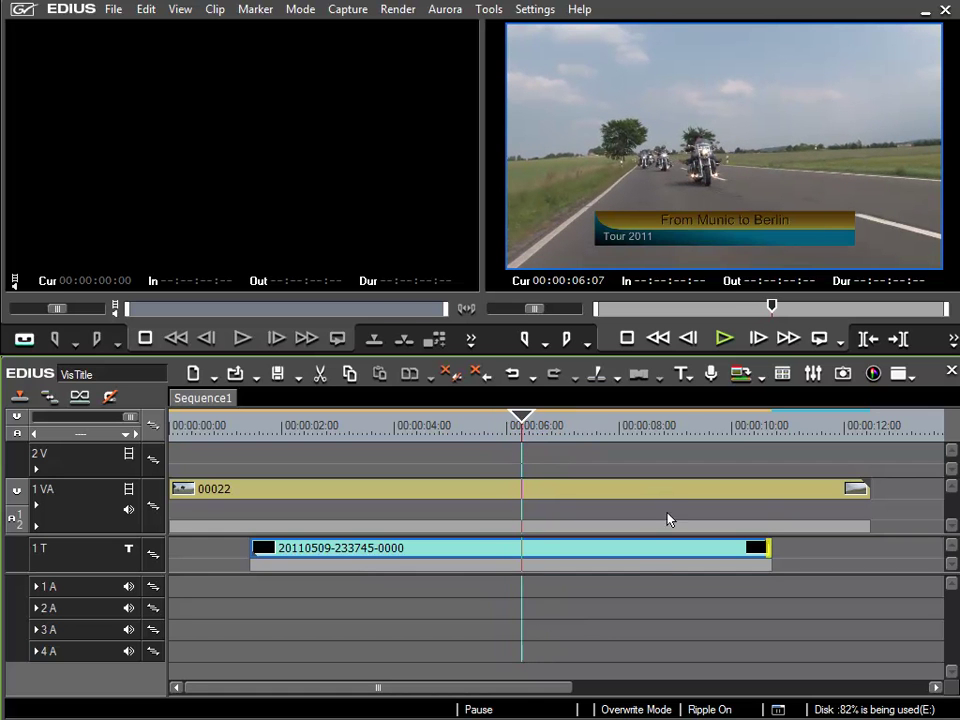
- Re-save the title at 00:00:04:21 and trim the 1T clip's end to the playhead
double_click(630, 556)
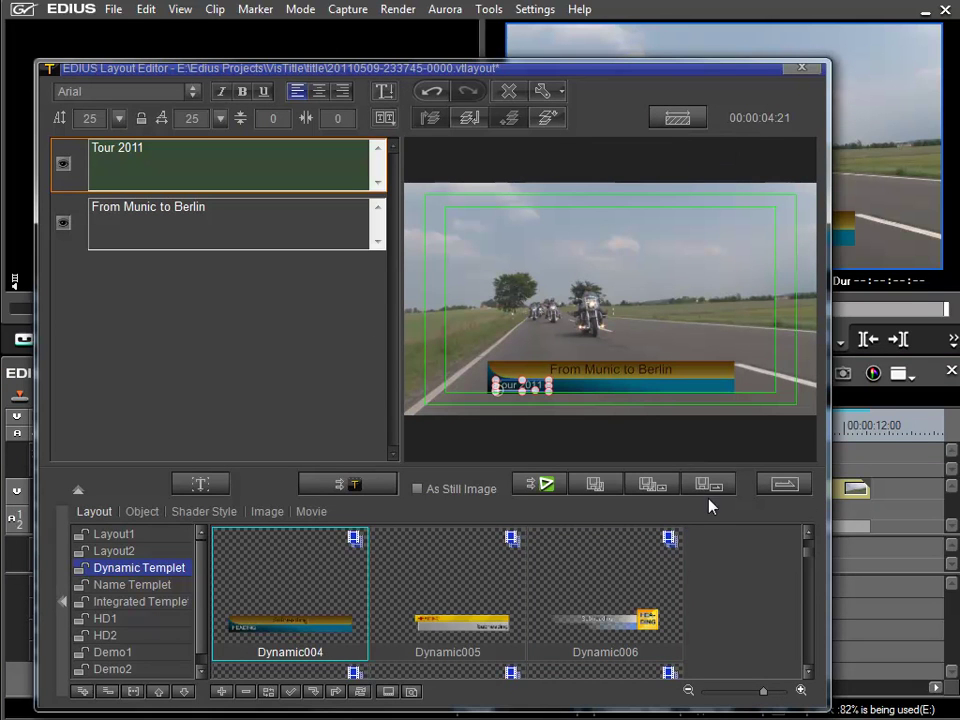
left_click(709, 487)
left_click(765, 550)
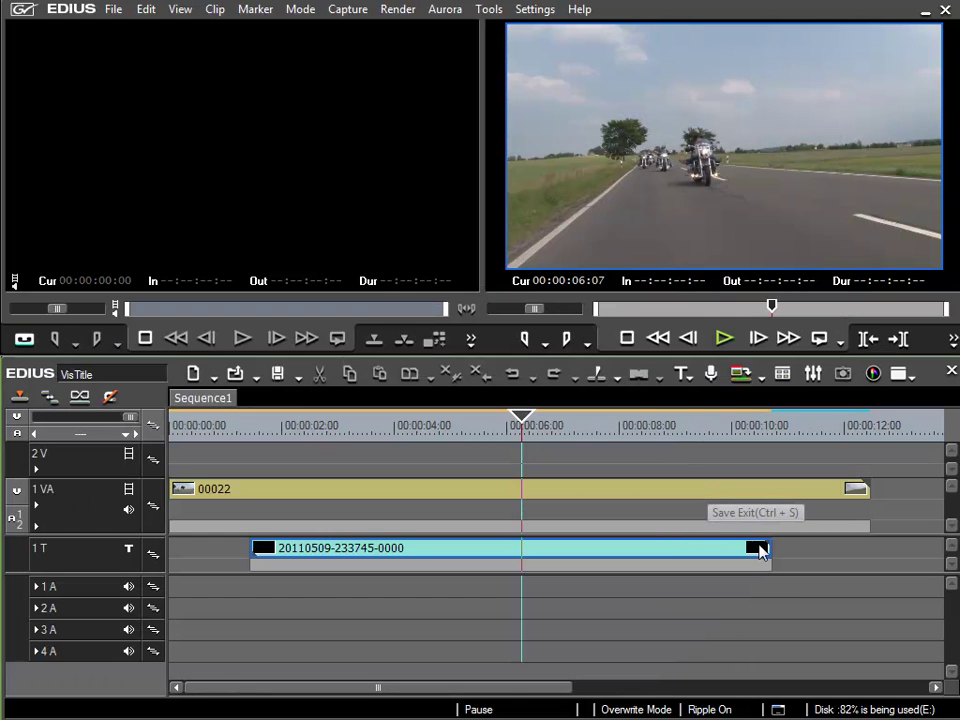
key("n")
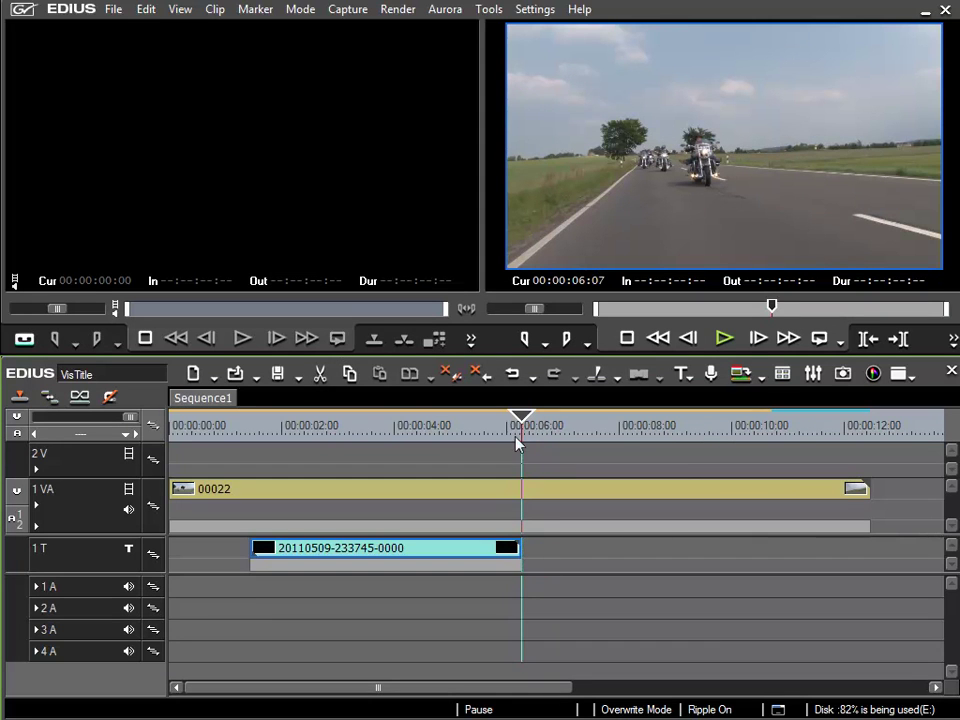
- Play the title from its start near 00:00:01:10 to check the result
left_click(488, 424)
left_click_drag(488, 424, 247, 424)
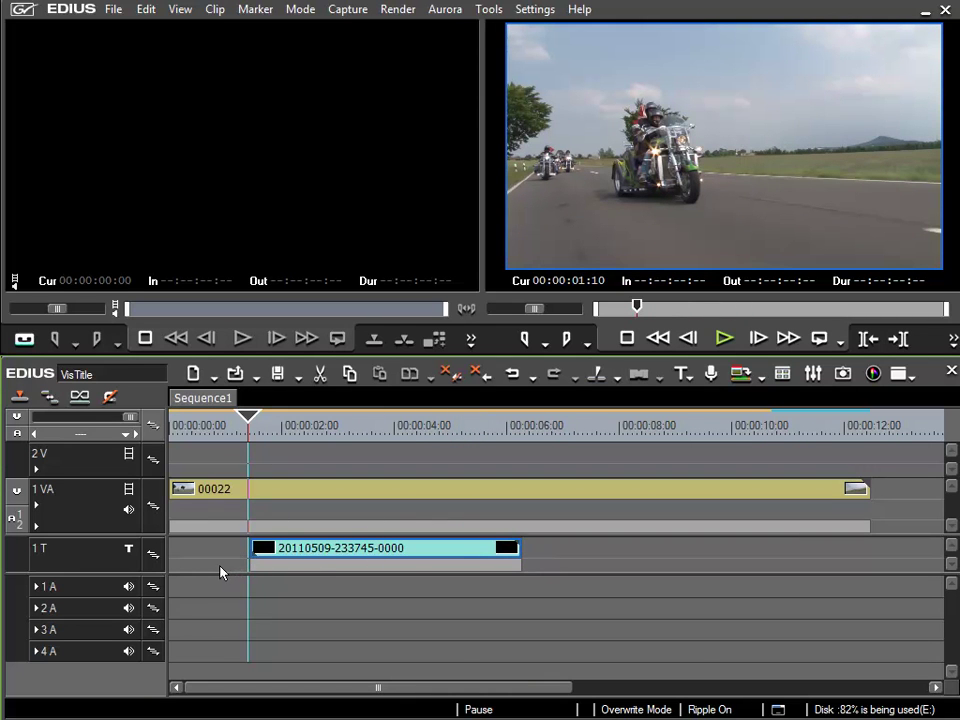
key("space")
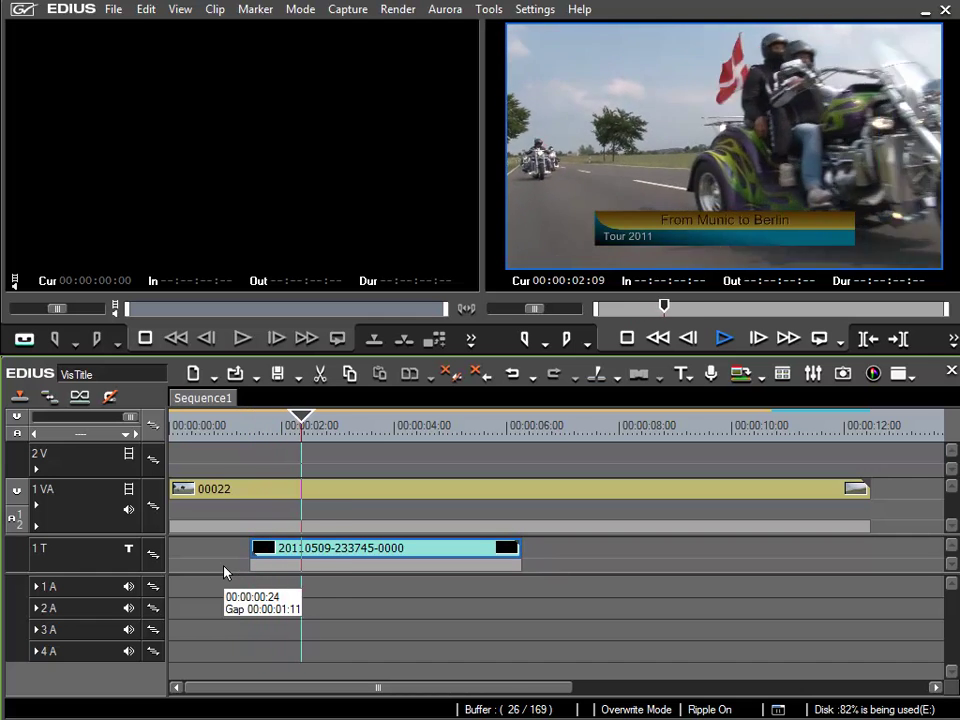